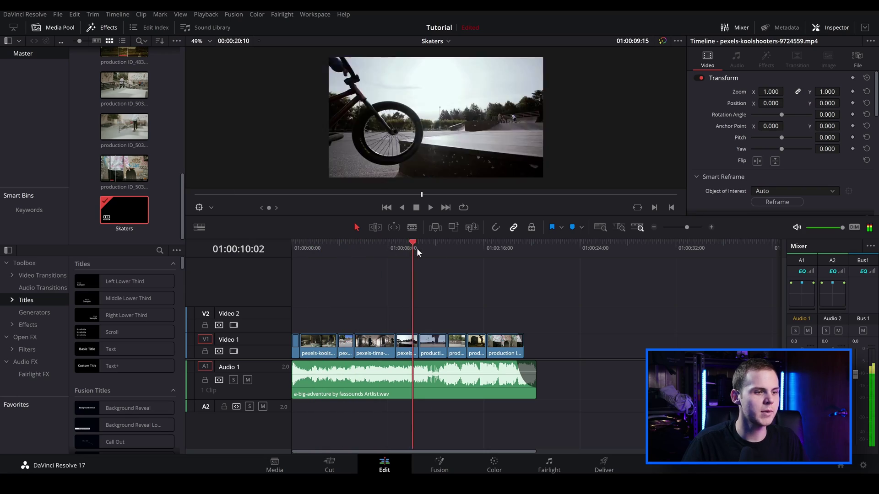
Step: Duplicate the Skaters timeline in the Media Pool and start renaming the copy
{"action": "left_click", "coordinate": [306, 250]}
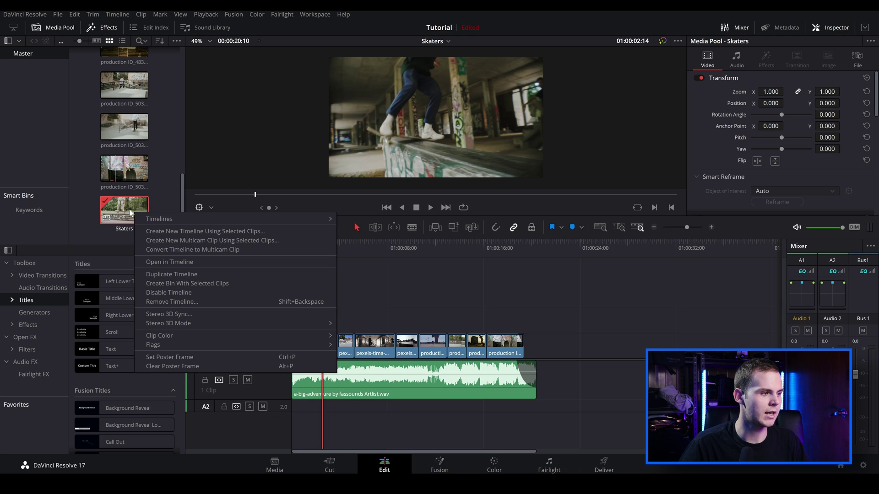
{"action": "left_click", "coordinate": [174, 274]}
{"action": "scroll", "coordinate": [155, 218], "scroll_direction": "down", "scroll_amount": 1}
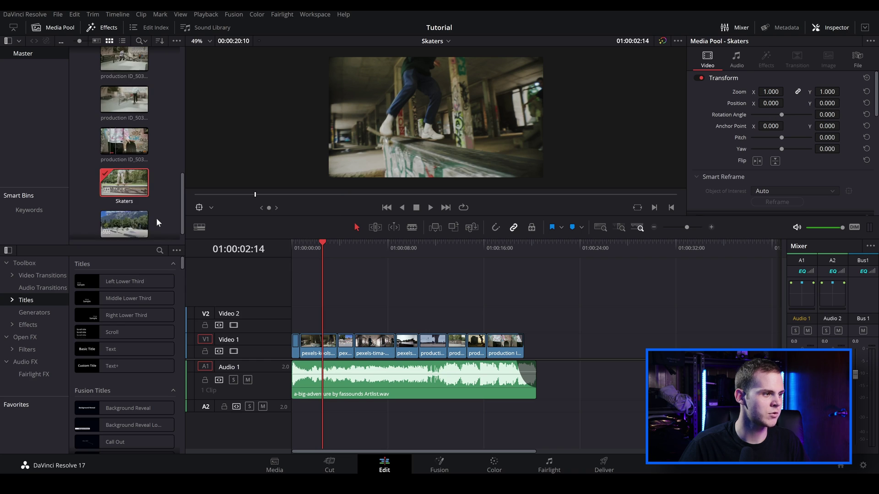
{"action": "left_click", "coordinate": [132, 226]}
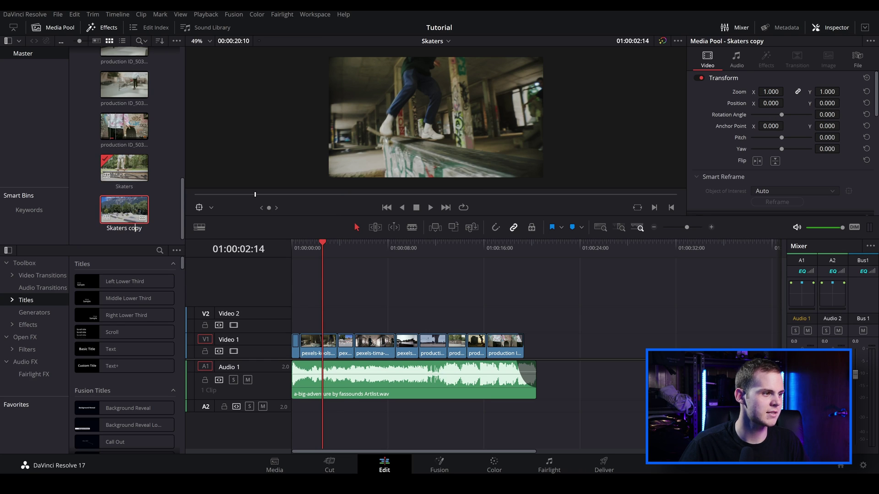
Step: Name the copy 'Skaters 9x16', open it, and enter 1080 x 1920 in its Timeline Settings
{"action": "type", "text": "9x16"}
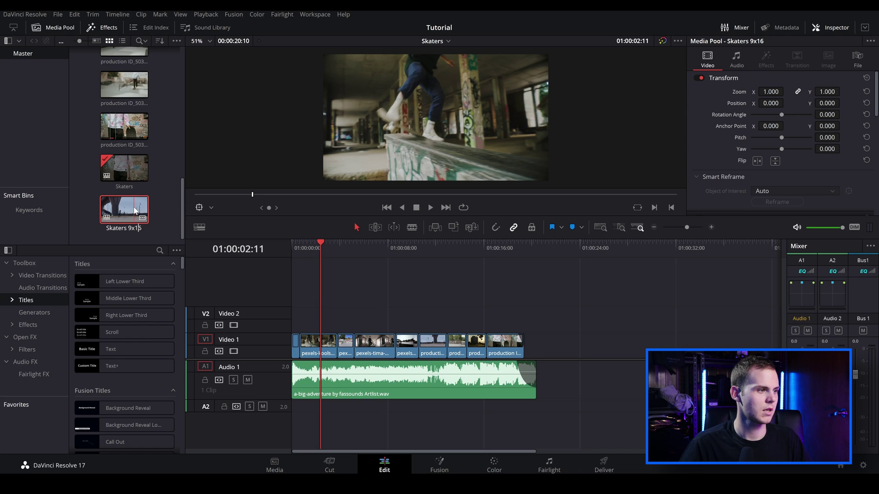
{"action": "double_click", "coordinate": [136, 211]}
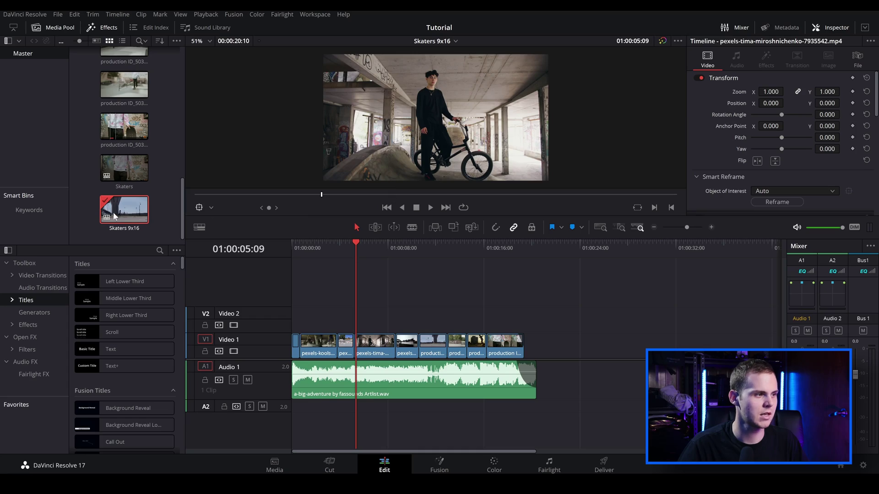
{"action": "right_click", "coordinate": [122, 211]}
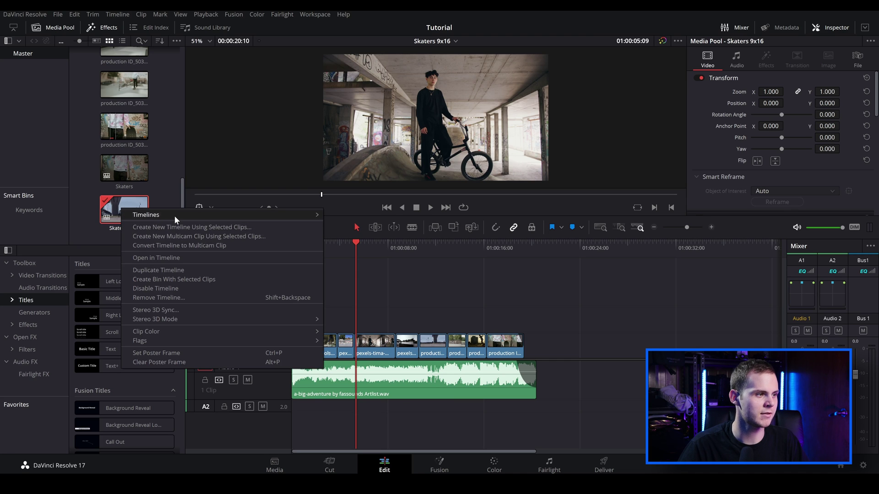
{"action": "mouse_move", "coordinate": [174, 216]}
{"action": "left_click", "coordinate": [336, 217]}
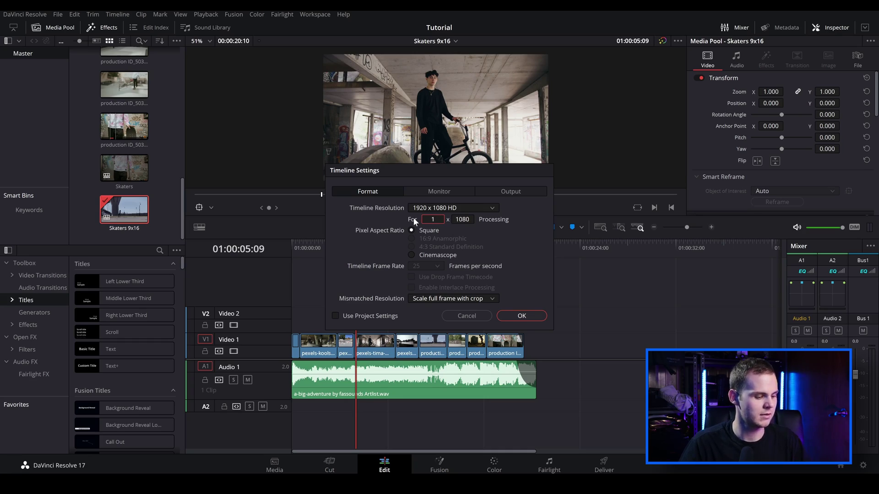
{"action": "type", "text": "080"}
{"action": "right_click", "coordinate": [467, 220]}
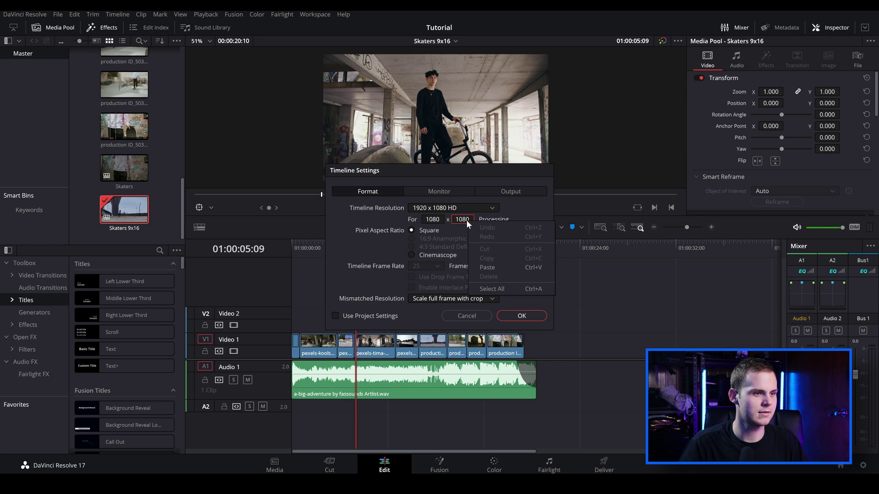
{"action": "left_click", "coordinate": [468, 220]}
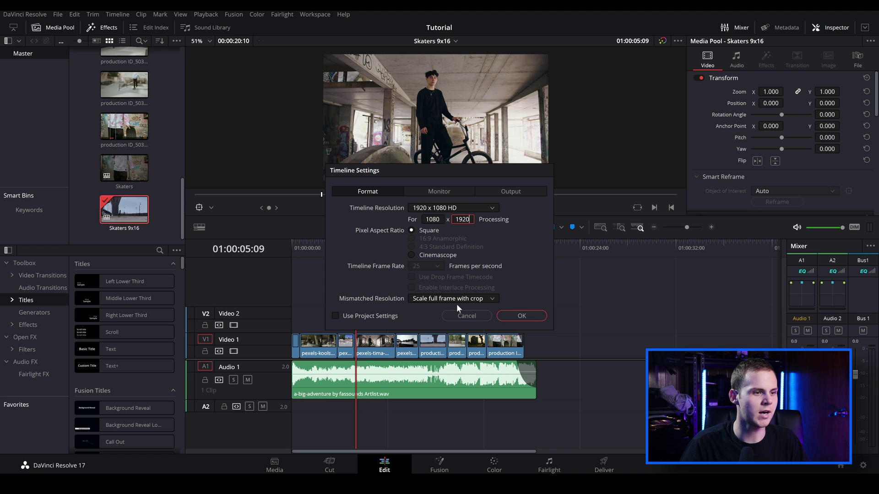
Step: Apply the 1080 x 1920 resolution and play the vertical timeline from about 01:00:04:01
{"action": "left_click", "coordinate": [522, 316]}
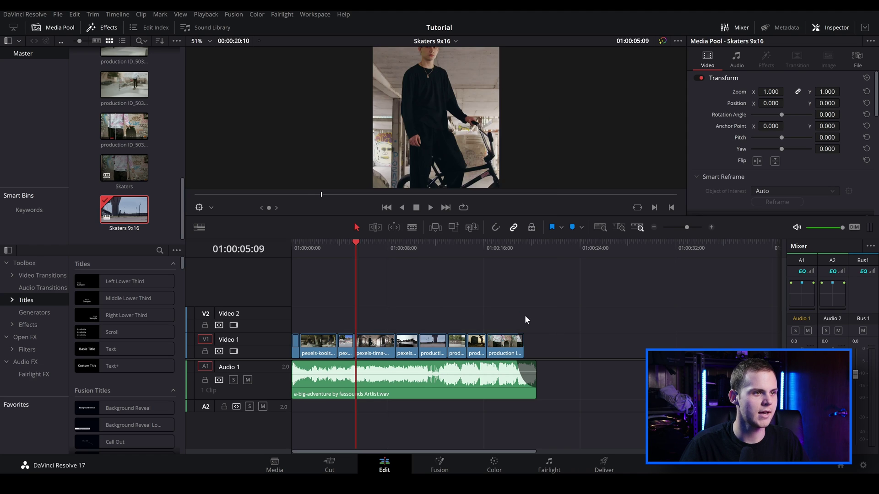
{"action": "left_click", "coordinate": [359, 253]}
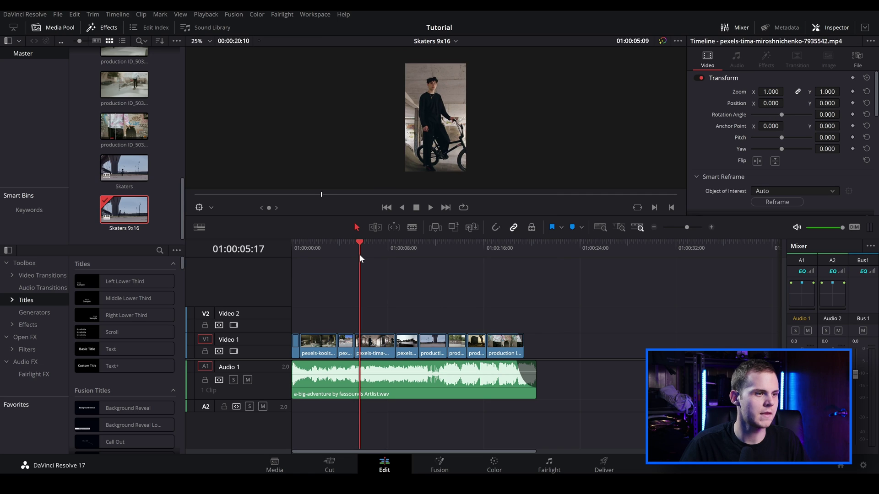
{"action": "left_click_drag", "start_coordinate": [356, 254], "coordinate": [340, 249]}
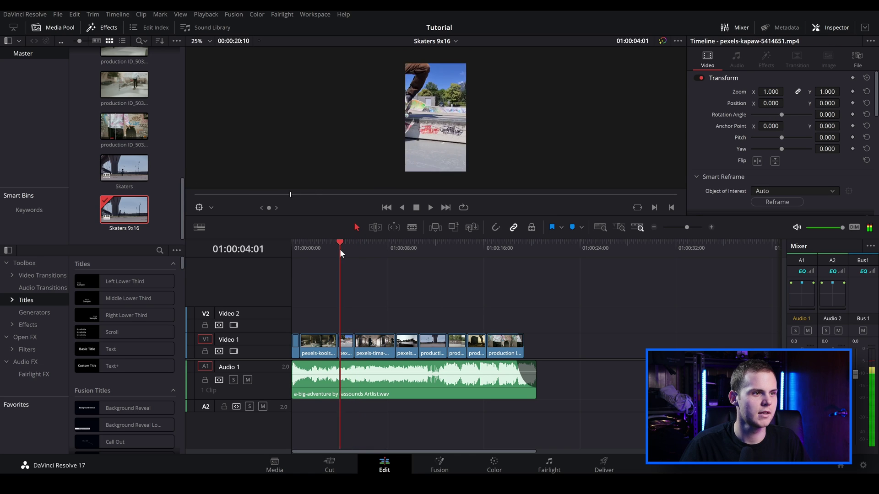
{"action": "key", "text": "space"}
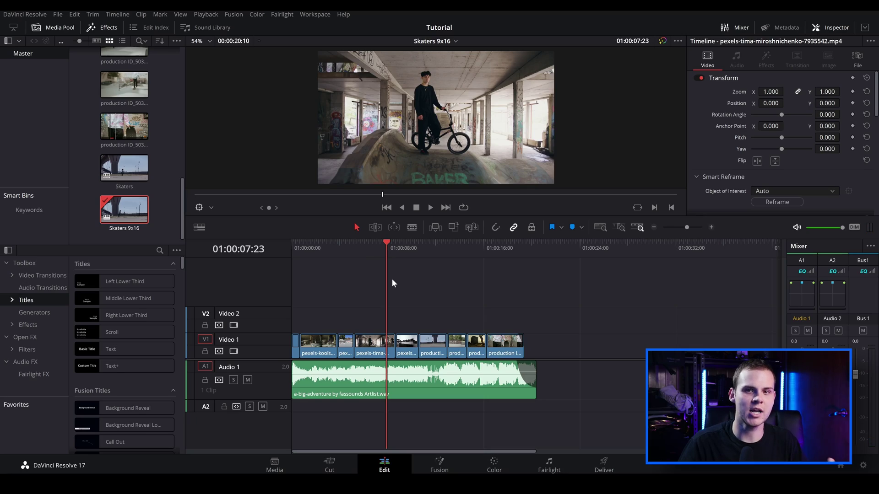
Step: On the Cut page, try the portrait, square and HD presets, settle on portrait, and open Custom Timeline Settings
{"action": "left_click", "coordinate": [330, 467]}
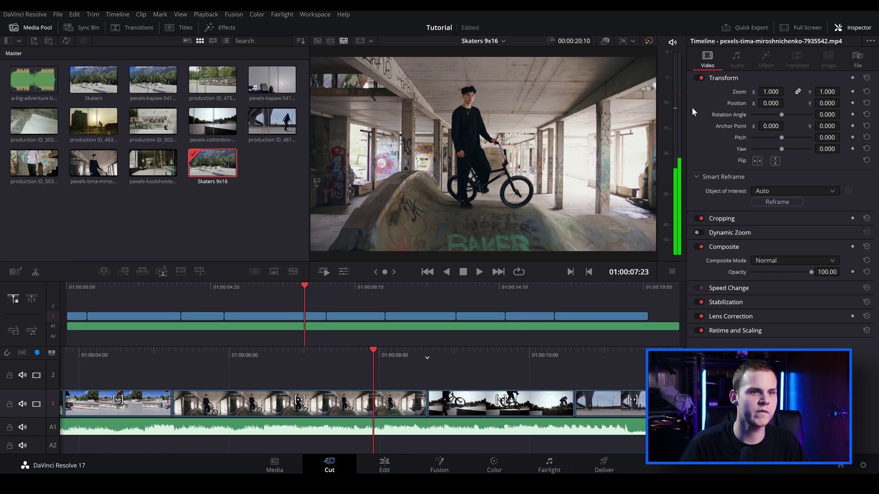
{"action": "left_click", "coordinate": [625, 41]}
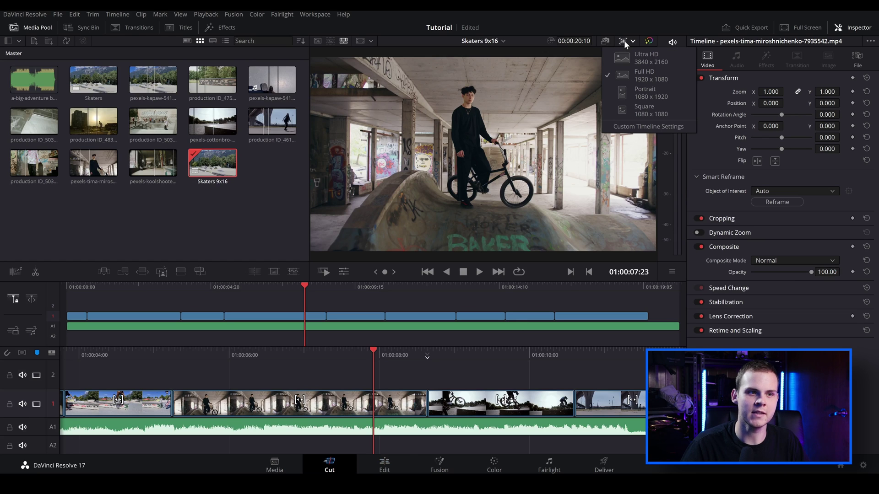
{"action": "left_click", "coordinate": [648, 94]}
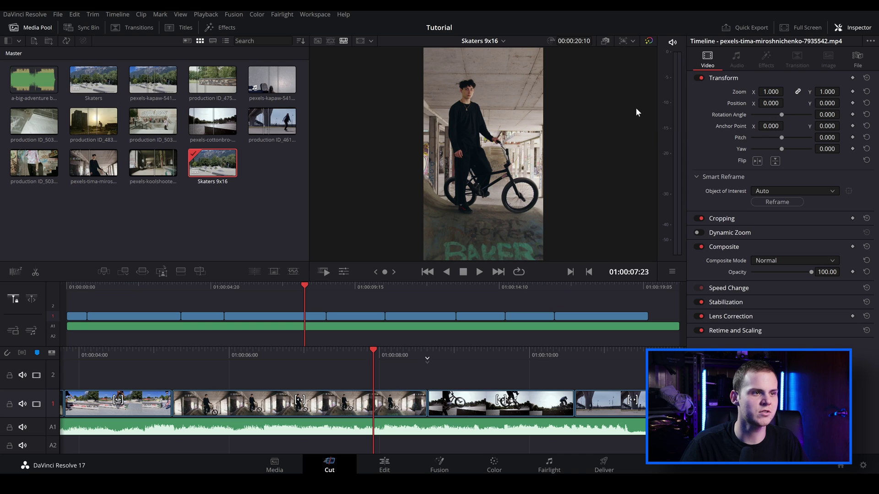
{"action": "left_click", "coordinate": [636, 109]}
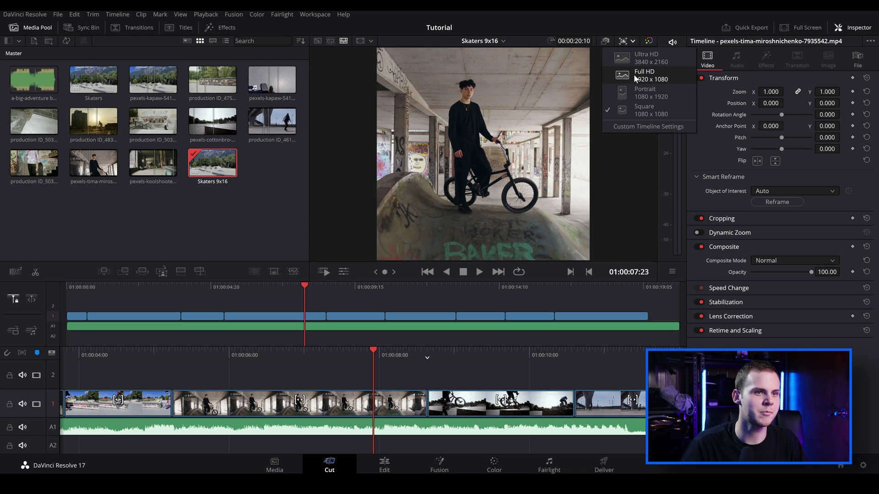
{"action": "left_click", "coordinate": [633, 74]}
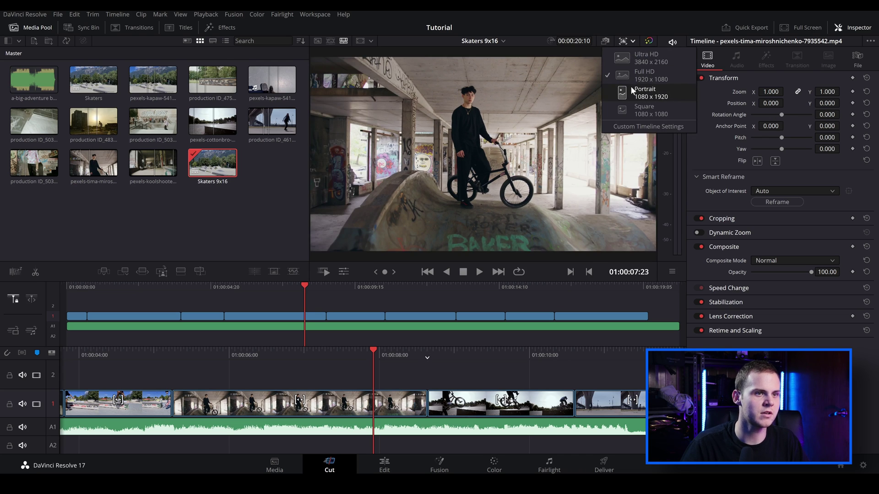
{"action": "left_click", "coordinate": [631, 87]}
{"action": "left_click", "coordinate": [631, 40]}
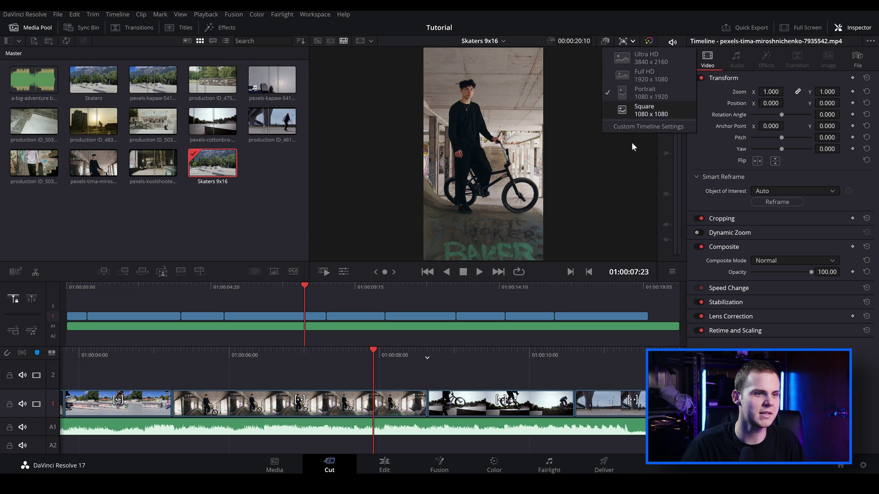
{"action": "left_click", "coordinate": [641, 128]}
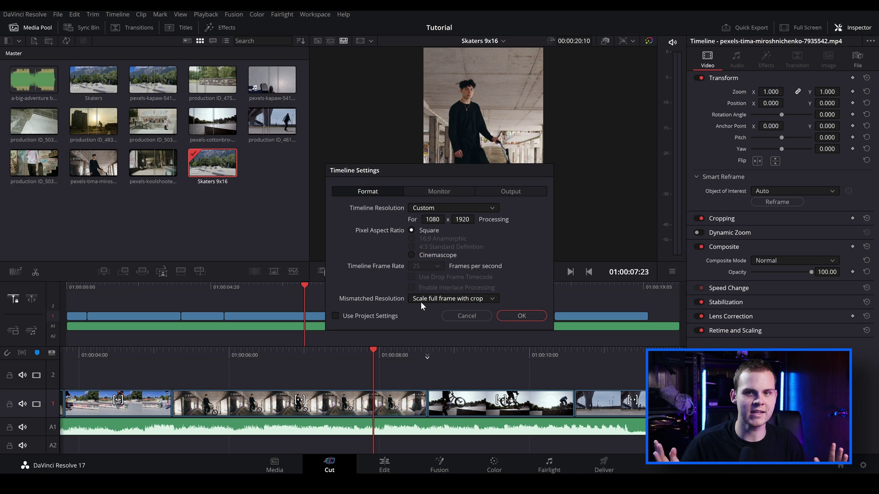
Step: Confirm the portrait 1080 x 1920 Timeline Settings with OK
{"action": "left_click", "coordinate": [507, 315]}
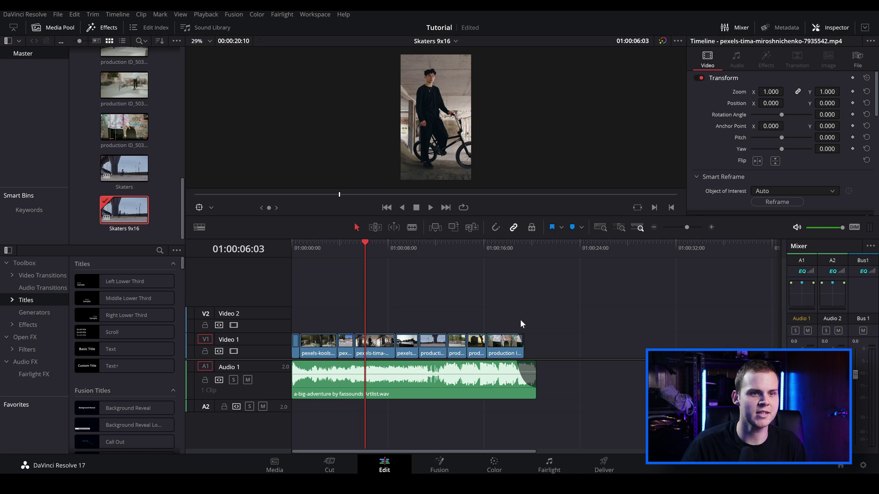
Step: Select all Video 1 clips and run Smart Reframe with Object of Interest on Auto
{"action": "left_click_drag", "start_coordinate": [503, 314], "coordinate": [303, 340]}
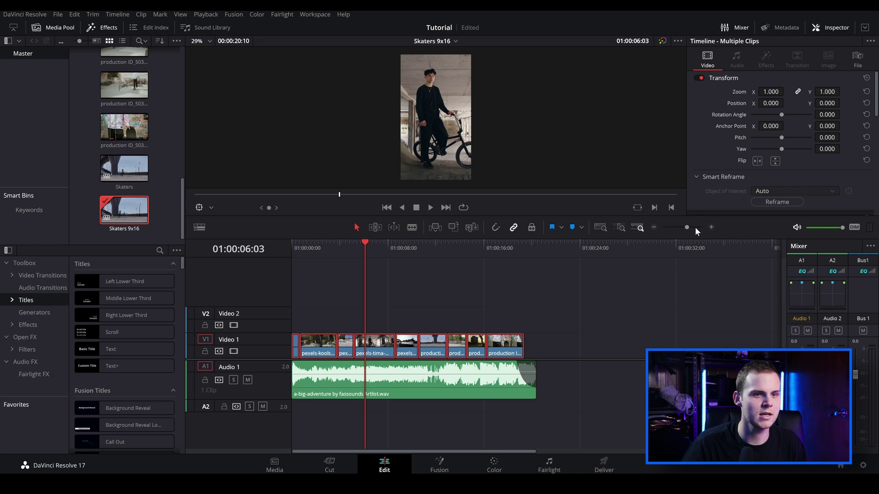
{"action": "scroll", "coordinate": [787, 174], "scroll_direction": "down", "scroll_amount": 2}
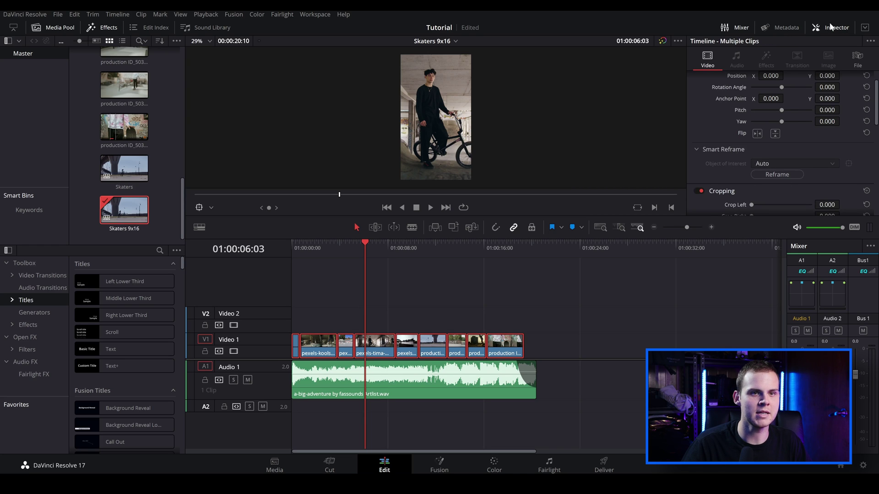
{"action": "left_click", "coordinate": [785, 174]}
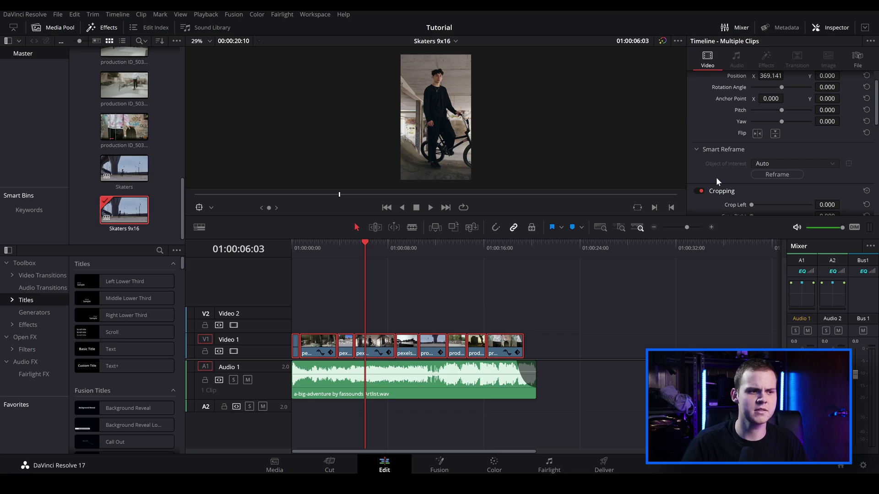
Step: Play the reframed timeline from the start to review the automatic framing
{"action": "left_click", "coordinate": [405, 301]}
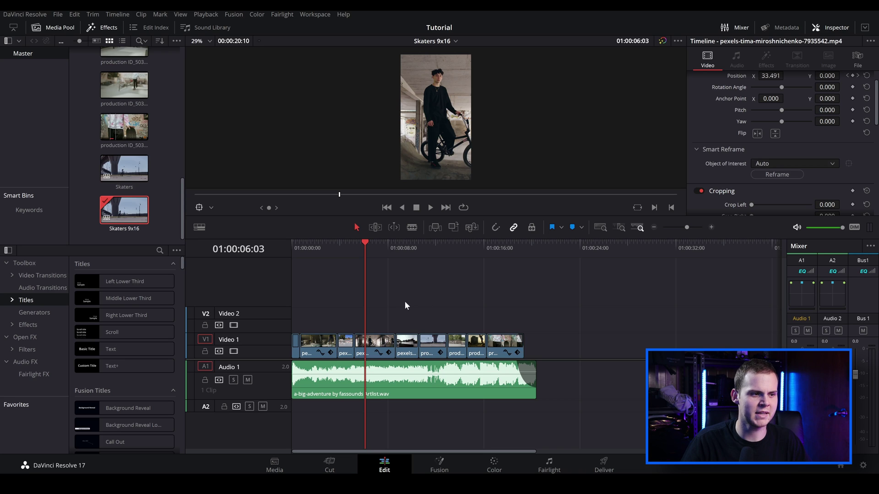
{"action": "key", "text": "Home"}
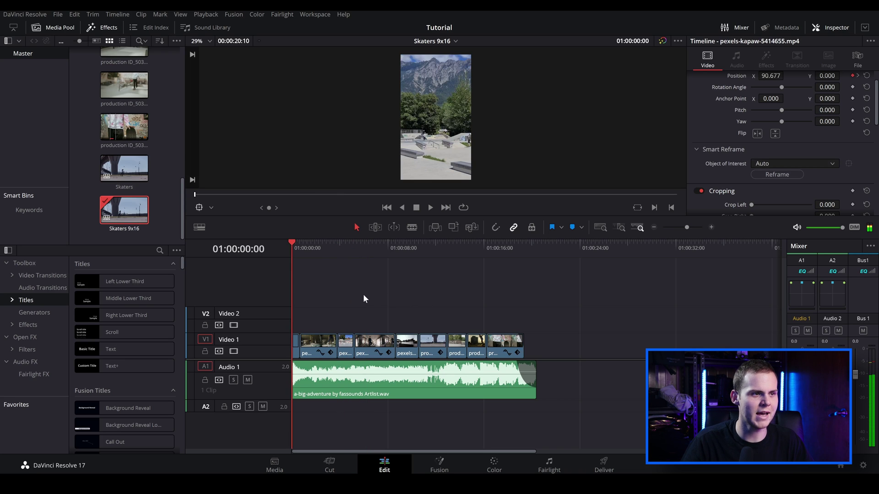
{"action": "key", "text": "space"}
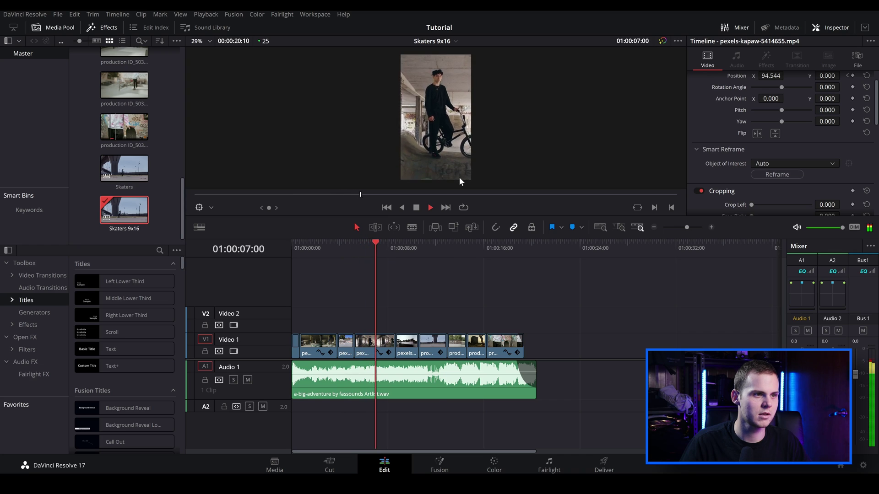
{"action": "left_click", "coordinate": [439, 246]}
Step: Inspect the production clip's reframe by replaying it from around 01:00:10:10
{"action": "left_click", "coordinate": [426, 298]}
{"action": "left_click", "coordinate": [433, 348]}
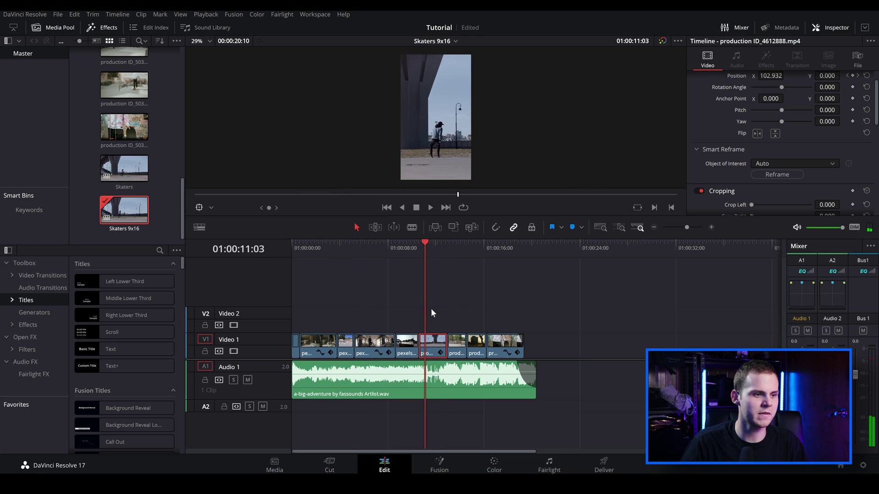
{"action": "left_click", "coordinate": [421, 252]}
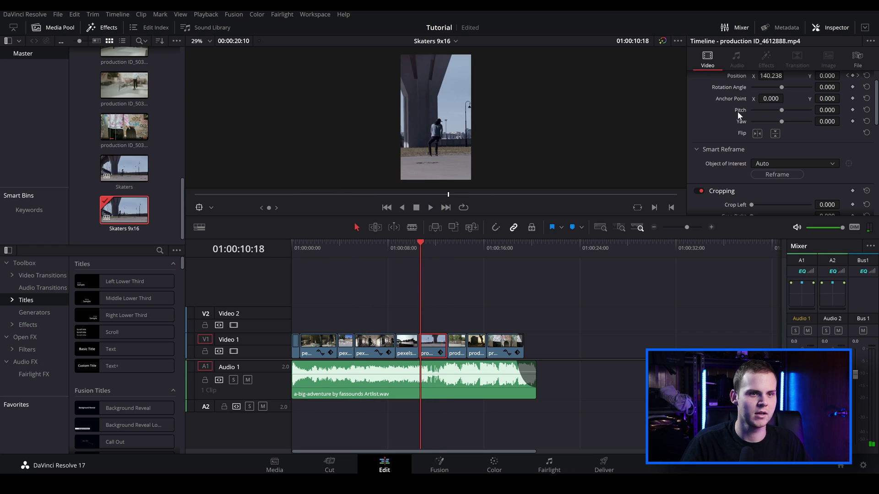
{"action": "scroll", "coordinate": [735, 124], "scroll_direction": "up", "scroll_amount": 2}
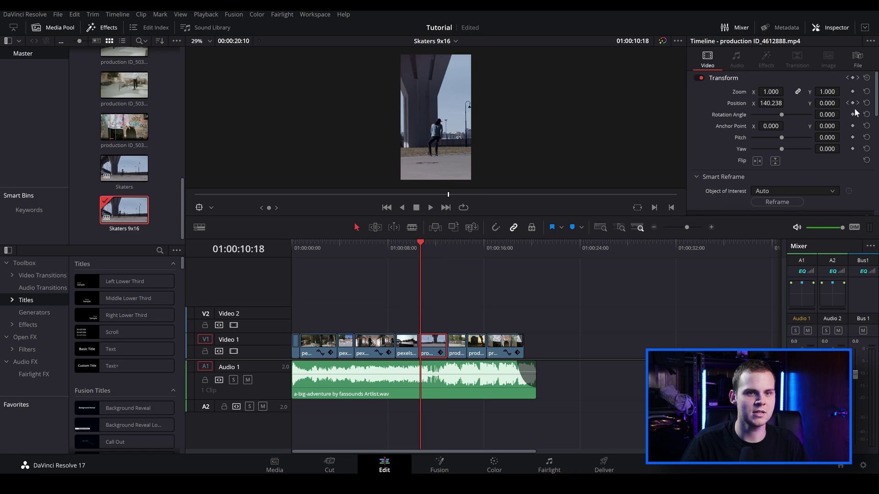
{"action": "key", "text": "space"}
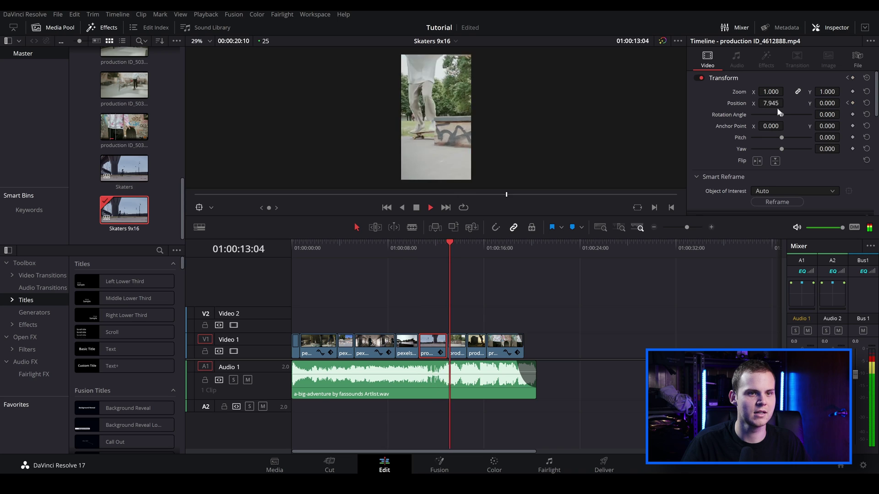
{"action": "key", "text": "space"}
{"action": "left_click", "coordinate": [416, 252]}
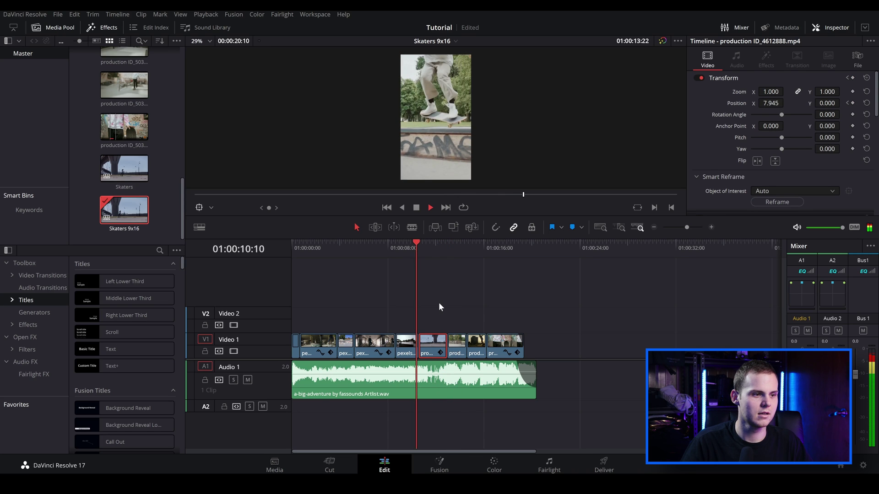
{"action": "key", "text": "space"}
Step: Reset the last clip's position and keyframe Position X panning from -147 to -88
{"action": "left_click", "coordinate": [490, 247]}
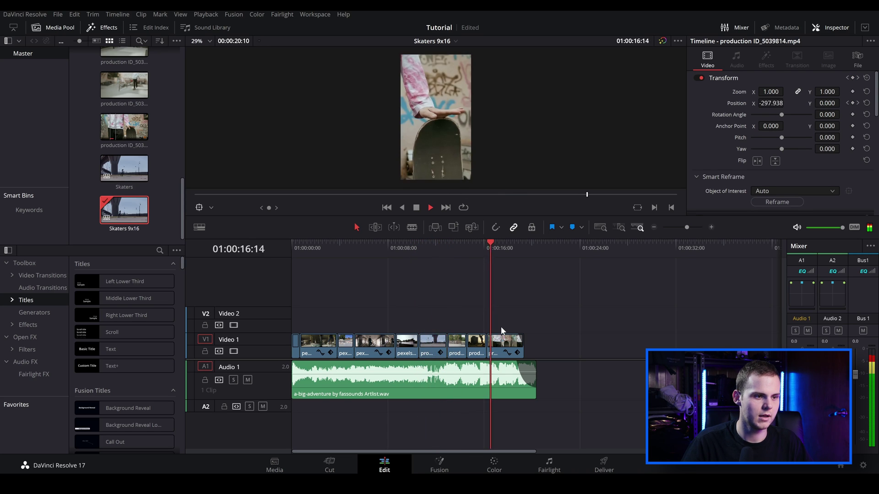
{"action": "key", "text": "space"}
{"action": "left_click", "coordinate": [503, 352]}
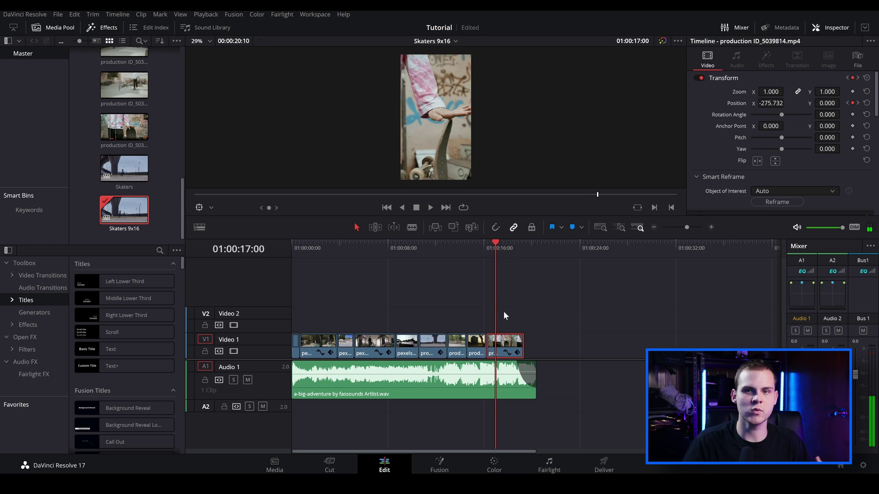
{"action": "key", "text": "Left"}
{"action": "key", "text": "Left"}
{"action": "key", "text": "Left"}
{"action": "key", "text": "Left"}
{"action": "key", "text": "Left"}
{"action": "key", "text": "Left"}
{"action": "key", "text": "Left"}
{"action": "key", "text": "Left"}
{"action": "key", "text": "Left"}
{"action": "key", "text": "Left"}
{"action": "key", "text": "Left"}
{"action": "key", "text": "Left"}
{"action": "key", "text": "Left"}
{"action": "key", "text": "Left"}
{"action": "key", "text": "Left"}
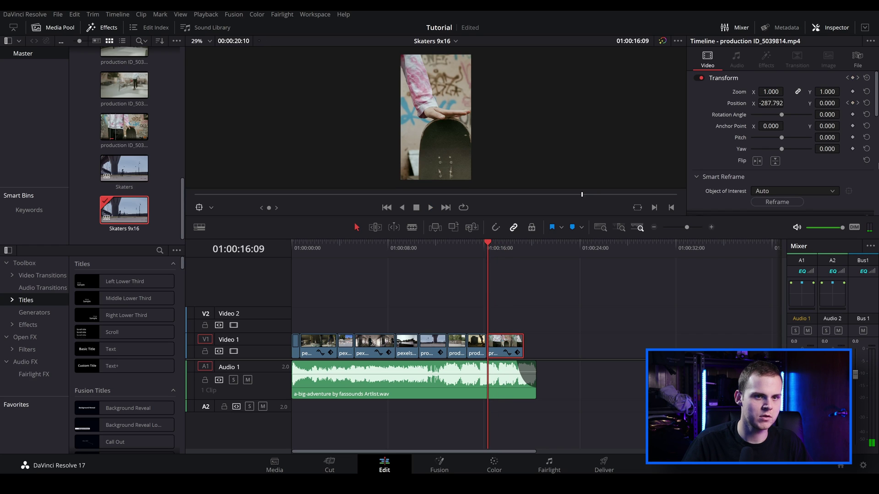
{"action": "left_click", "coordinate": [865, 104]}
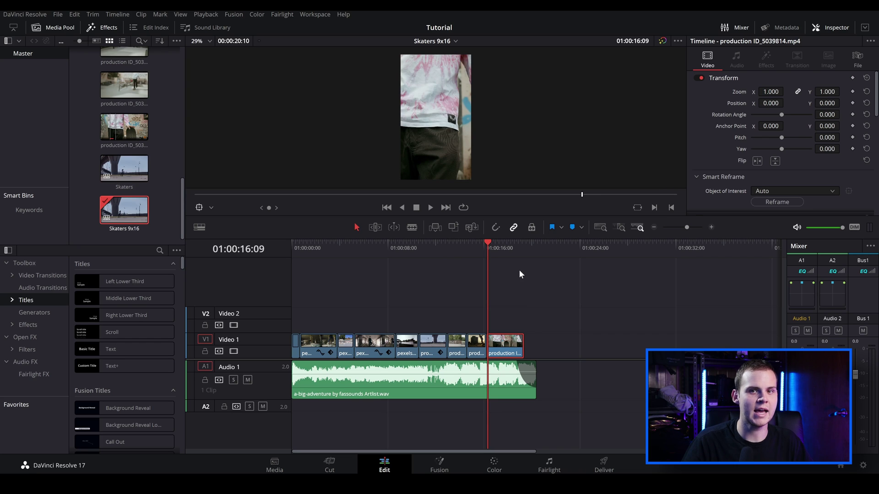
{"action": "mouse_move", "coordinate": [787, 103]}
{"action": "left_mouse_down"}
{"action": "mouse_move", "coordinate": [779, 103]}
{"action": "mouse_move", "coordinate": [787, 103]}
{"action": "left_mouse_up"}
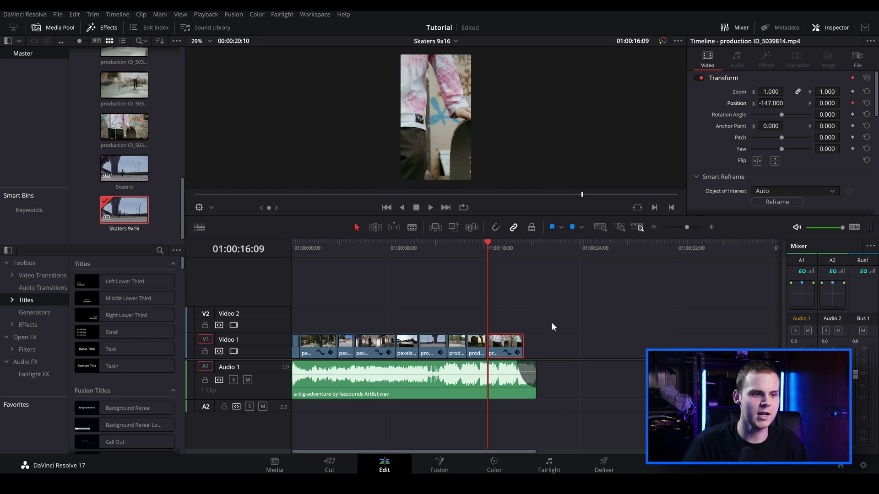
{"action": "left_click_drag", "start_coordinate": [486, 249], "coordinate": [521, 254]}
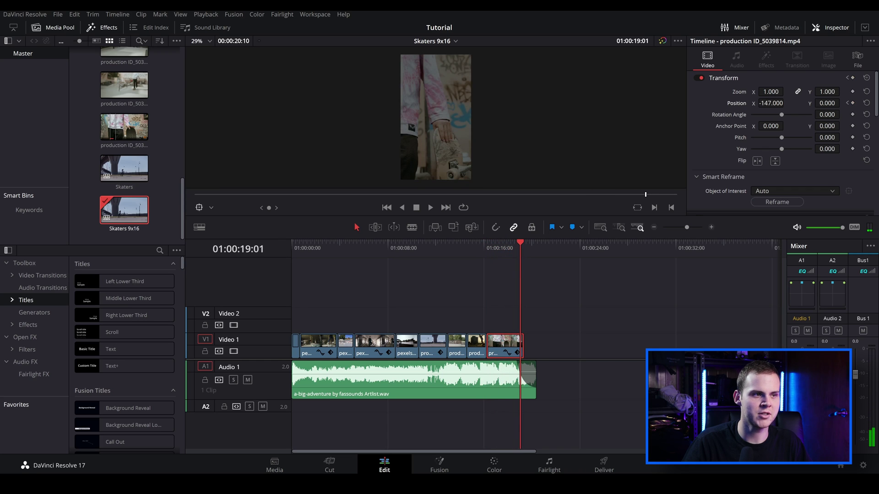
{"action": "left_click_drag", "start_coordinate": [773, 103], "coordinate": [787, 103]}
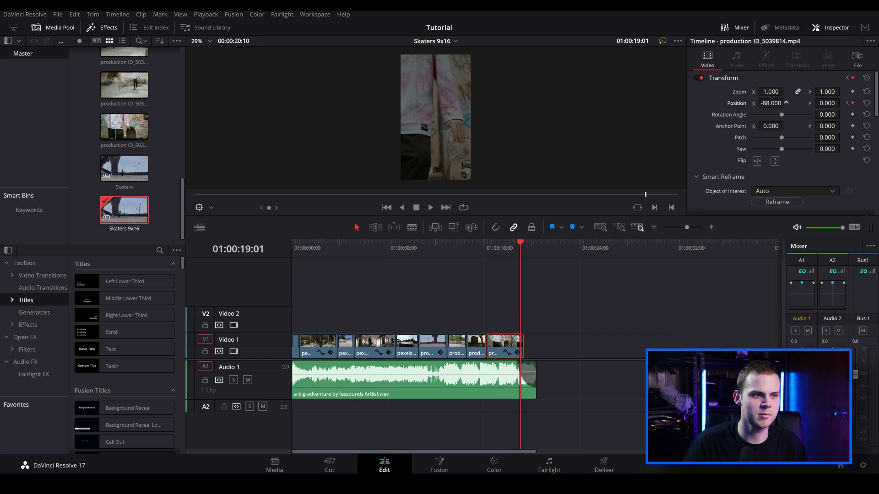
{"action": "left_click_drag", "start_coordinate": [496, 253], "coordinate": [488, 251]}
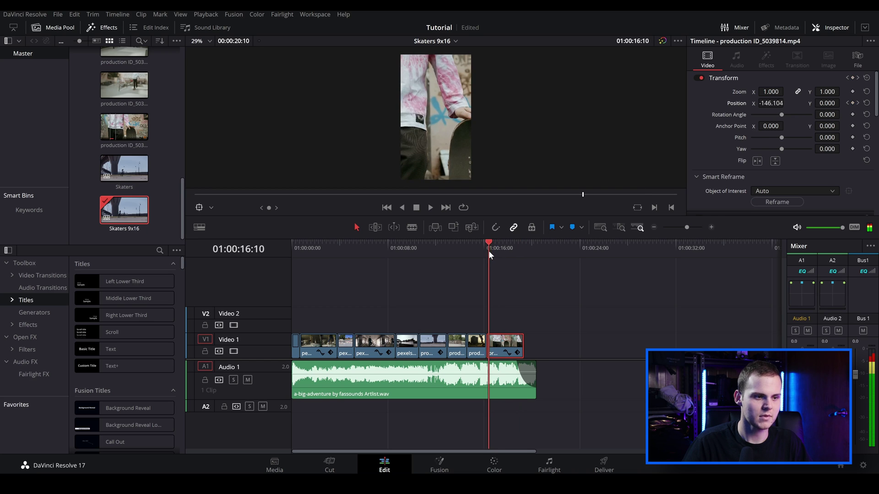
{"action": "key", "text": "space"}
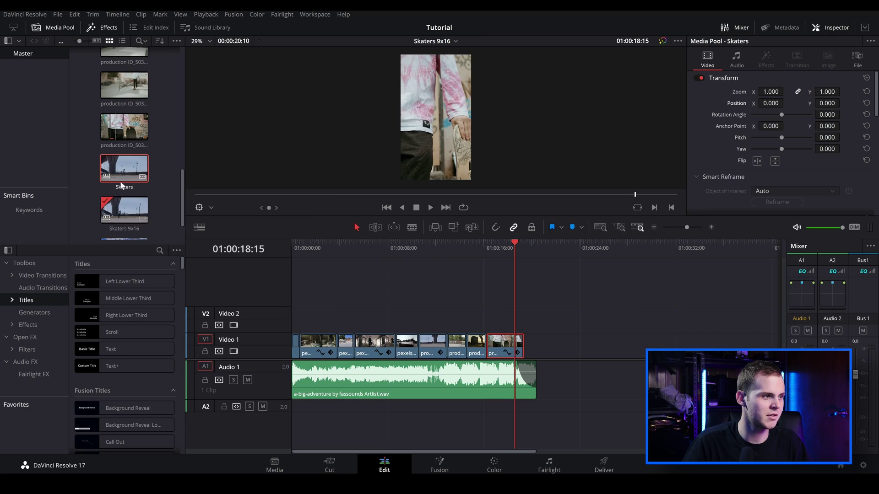
Step: Open the new Skaters copy timeline and rename it 'Skaters 1x1'
{"action": "scroll", "coordinate": [147, 199], "scroll_direction": "down", "scroll_amount": 2}
{"action": "double_click", "coordinate": [132, 228]}
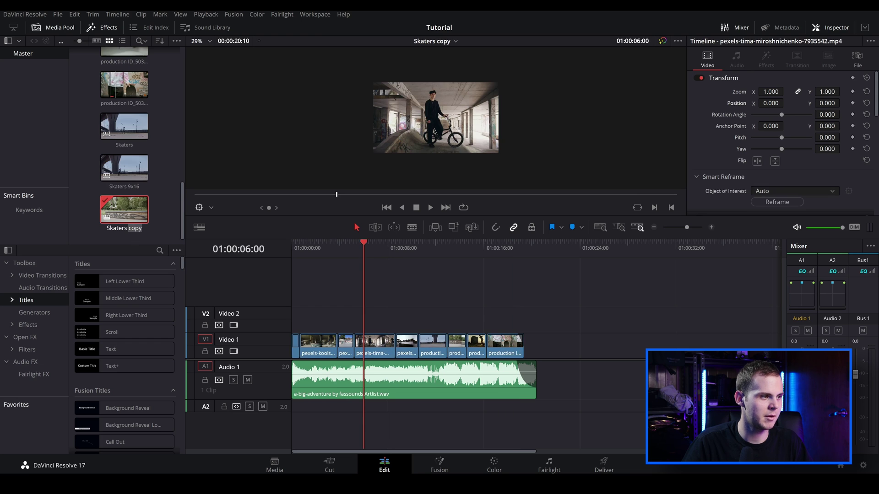
{"action": "type", "text": "1x1"}
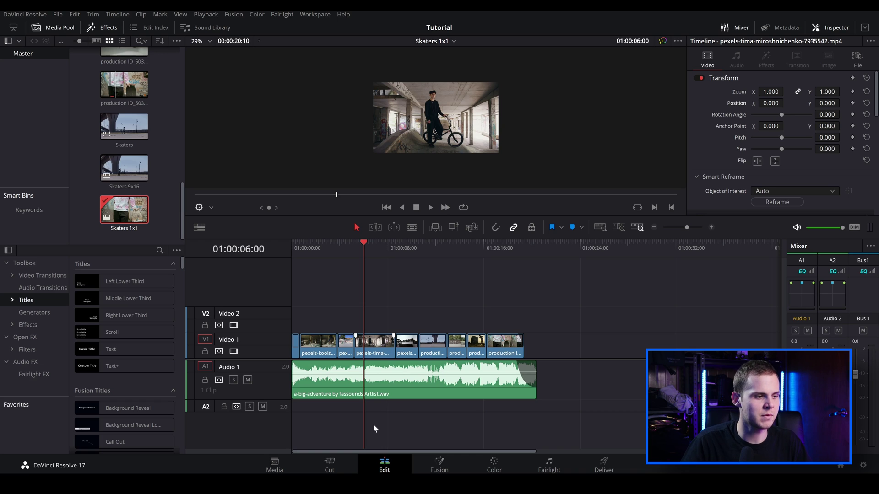
Step: Set the timeline to square 1080 x 1080 on the Cut page, then select all Video 1 clips on the Edit page
{"action": "left_click", "coordinate": [329, 465]}
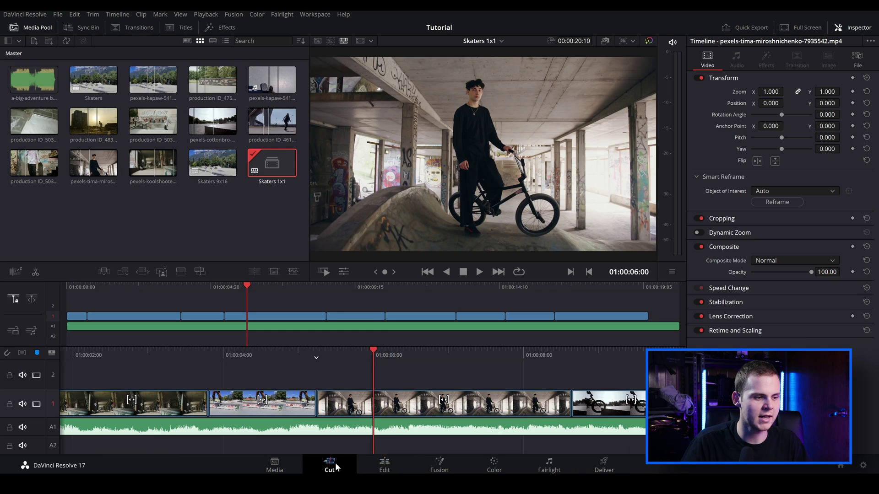
{"action": "left_click", "coordinate": [631, 41]}
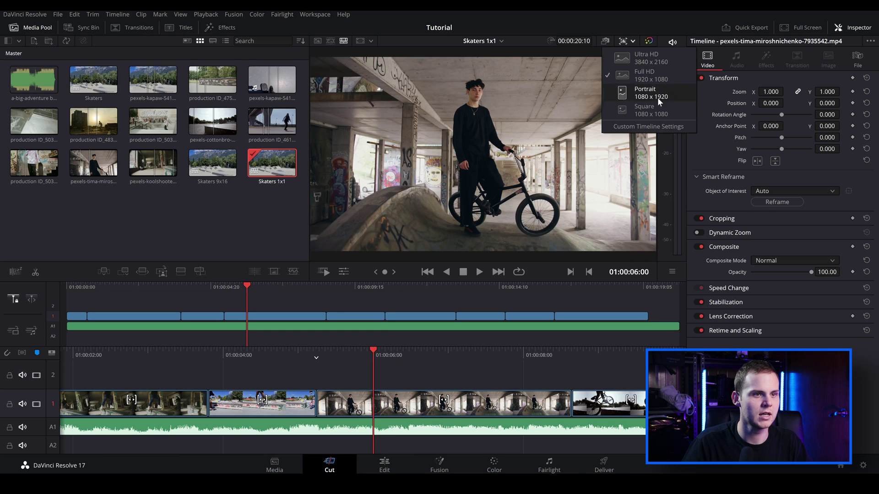
{"action": "left_click", "coordinate": [657, 110]}
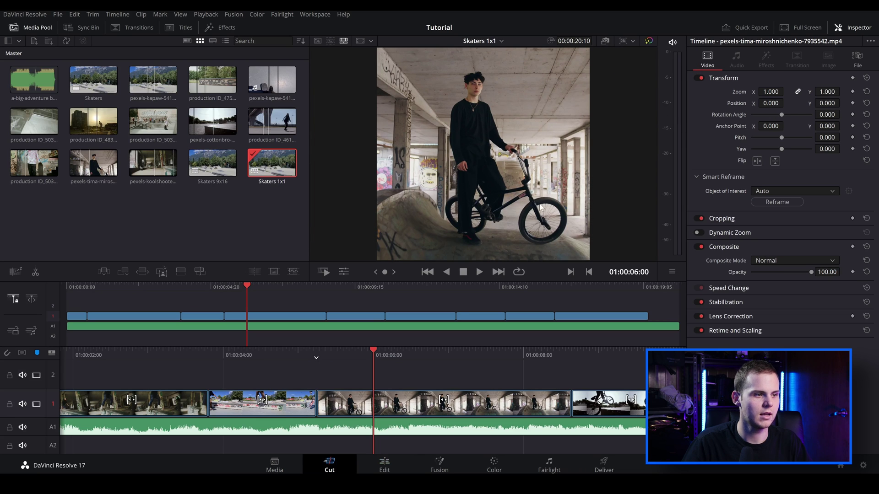
{"action": "key", "text": "shift+4"}
{"action": "left_click_drag", "start_coordinate": [509, 299], "coordinate": [295, 353]}
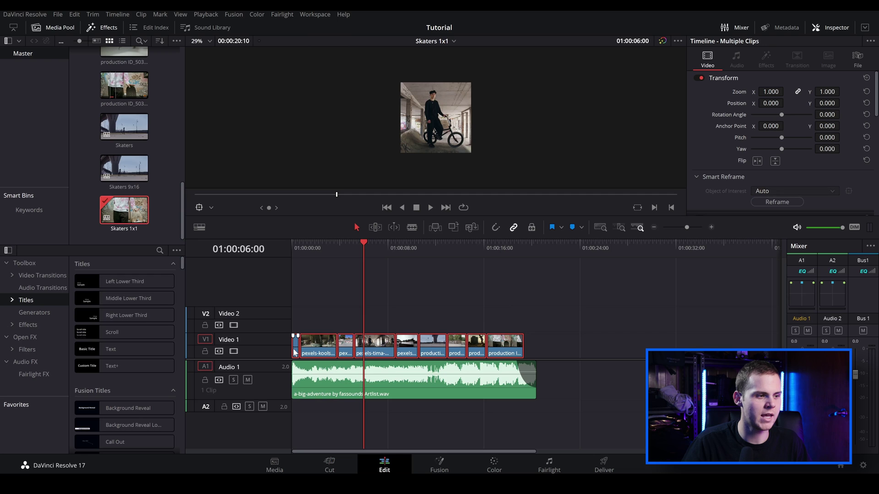
{"action": "left_click", "coordinate": [768, 202]}
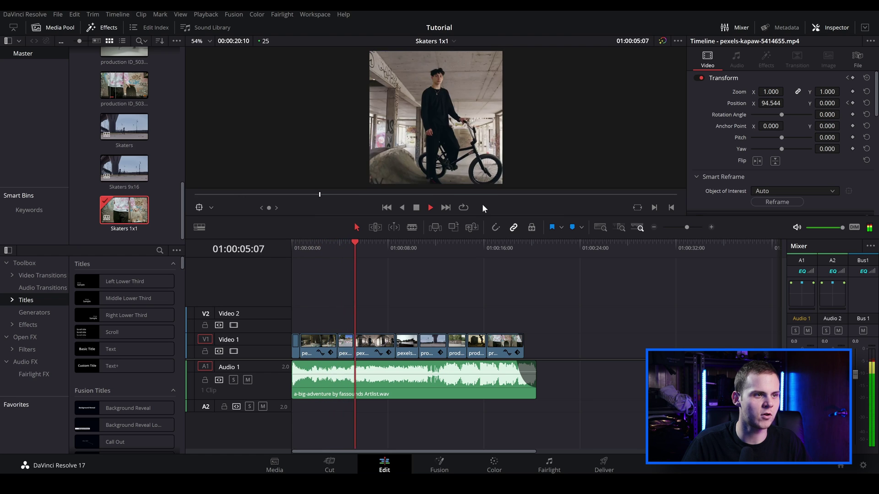
{"action": "key", "text": "space"}
{"action": "key", "text": "space"}
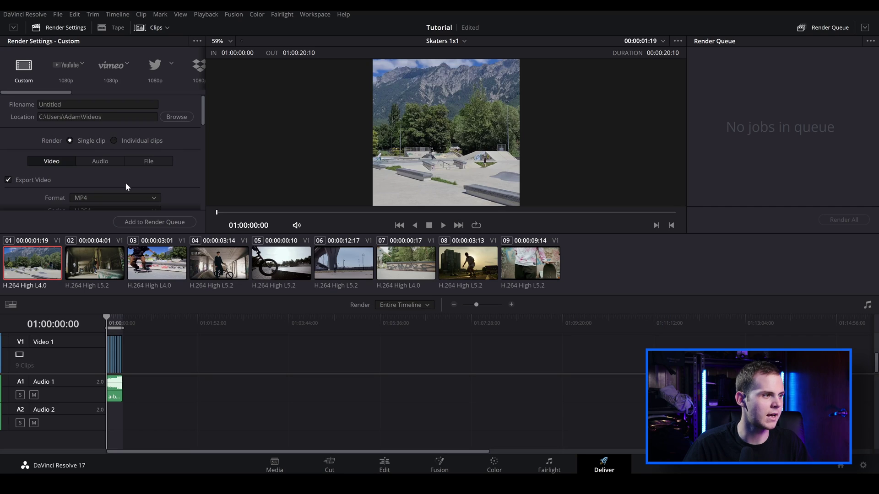
Step: Check the 1080x1080 render settings, name the file 'Skate Instagram', and add it to the Render Queue
{"action": "scroll", "coordinate": [125, 182], "scroll_direction": "down", "scroll_amount": 4}
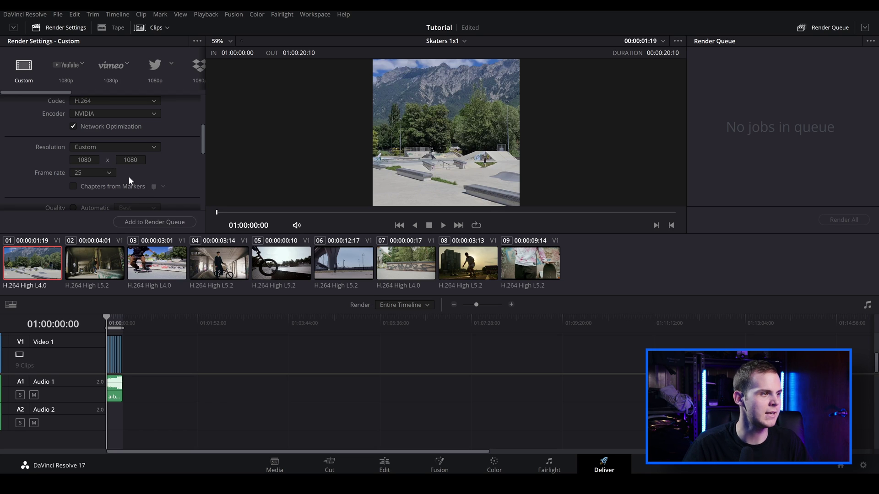
{"action": "scroll", "coordinate": [119, 179], "scroll_direction": "down", "scroll_amount": 5}
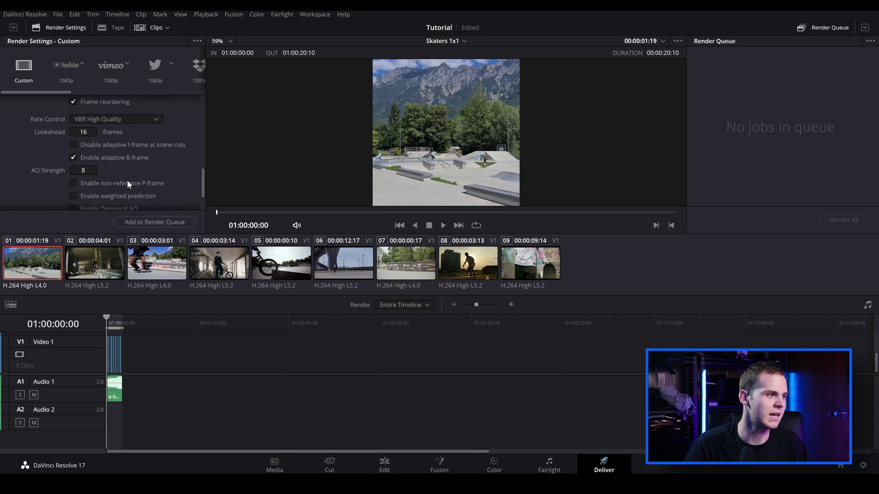
{"action": "scroll", "coordinate": [128, 180], "scroll_direction": "up", "scroll_amount": 3}
{"action": "scroll", "coordinate": [128, 180], "scroll_direction": "up", "scroll_amount": 6}
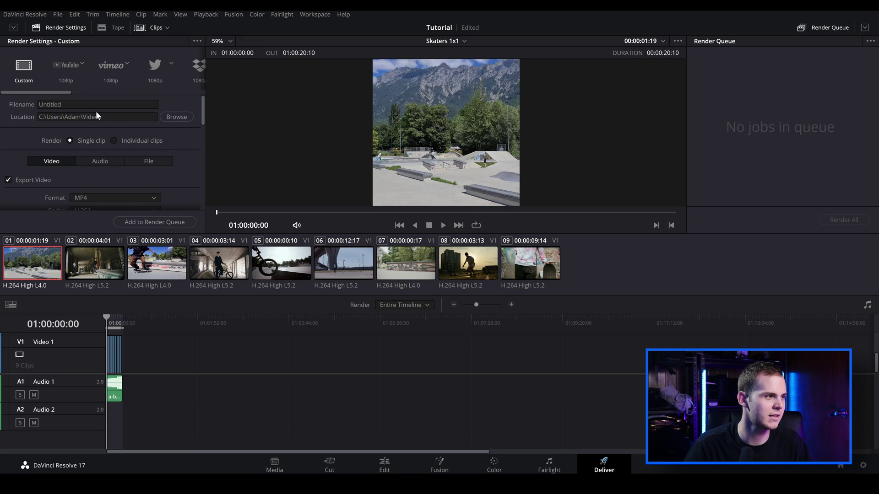
{"action": "left_click", "coordinate": [94, 105]}
{"action": "type", "text": "S"}
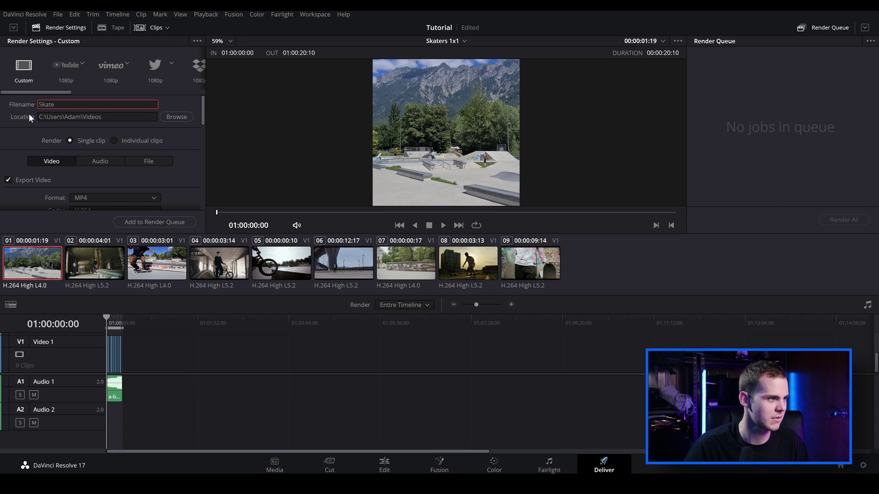
{"action": "type", "text": "kate "}
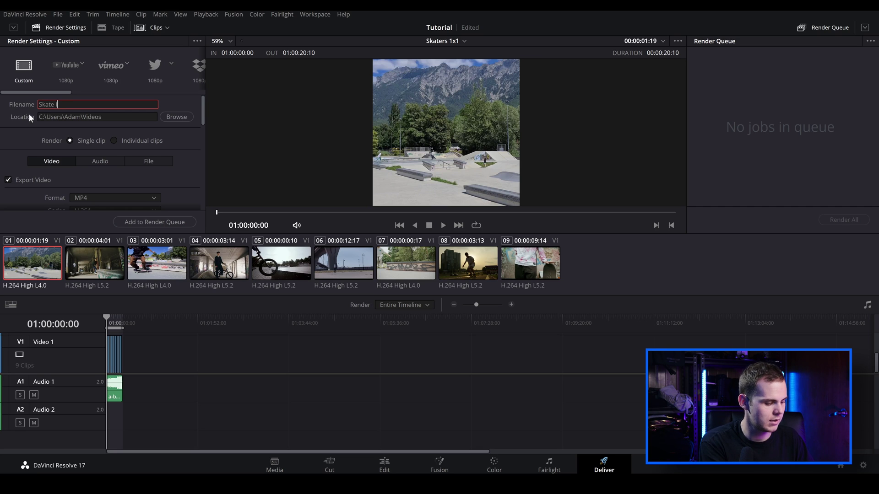
{"action": "type", "text": "Instagram"}
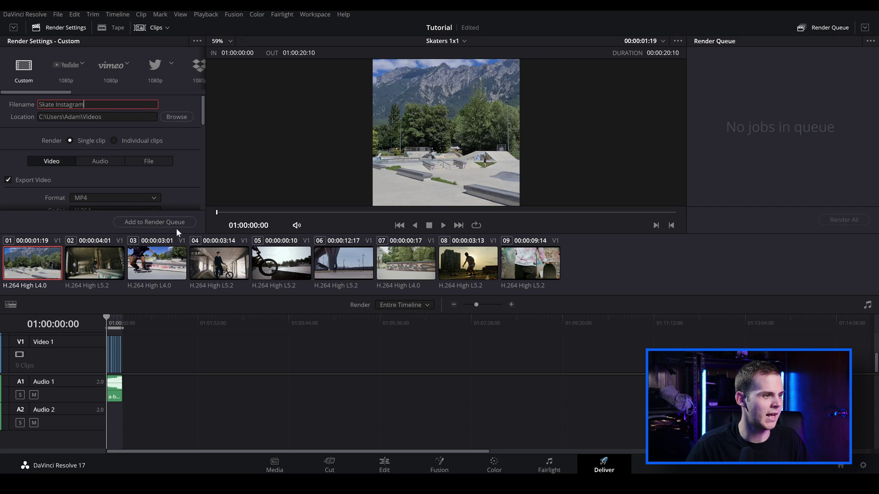
{"action": "left_click", "coordinate": [172, 222]}
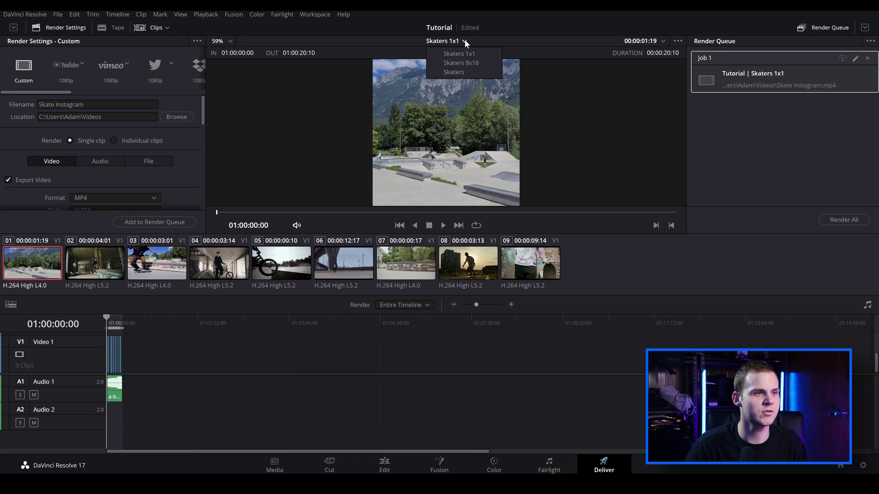
Step: Switch to Skaters 9x16, rename the output 'Skate tiktok', and add it as a second render job
{"action": "left_click", "coordinate": [471, 63]}
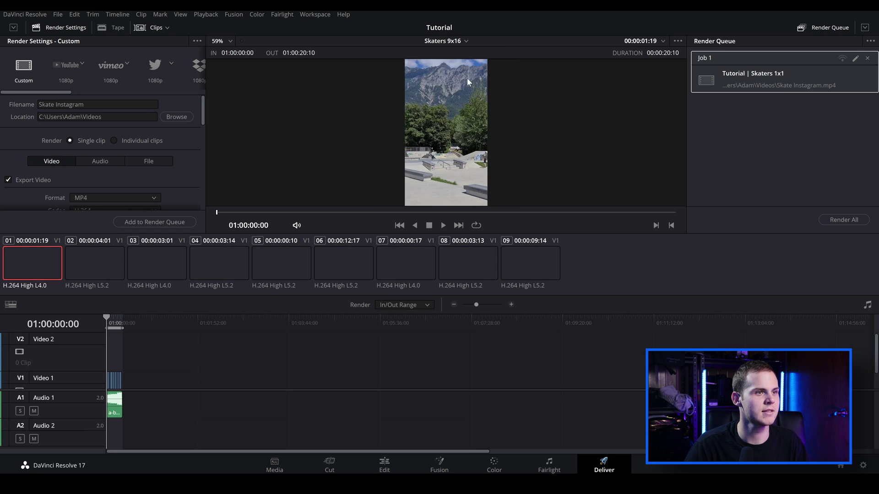
{"action": "scroll", "coordinate": [112, 165], "scroll_direction": "down", "scroll_amount": 3}
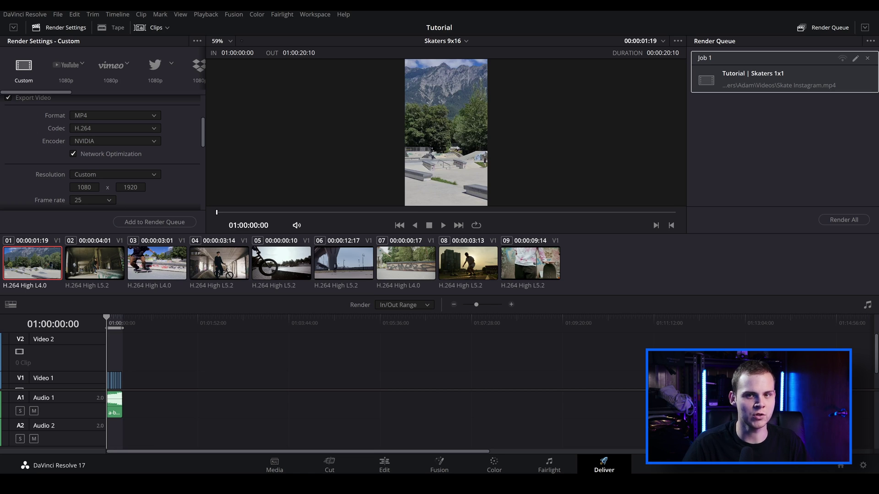
{"action": "scroll", "coordinate": [192, 165], "scroll_direction": "down", "scroll_amount": 2}
{"action": "scroll", "coordinate": [191, 158], "scroll_direction": "up", "scroll_amount": 6}
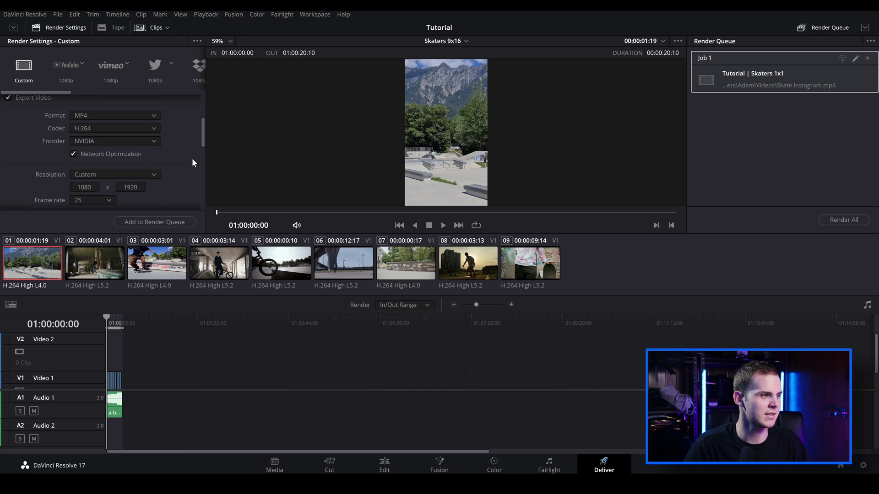
{"action": "left_click_drag", "start_coordinate": [85, 104], "coordinate": [51, 104]}
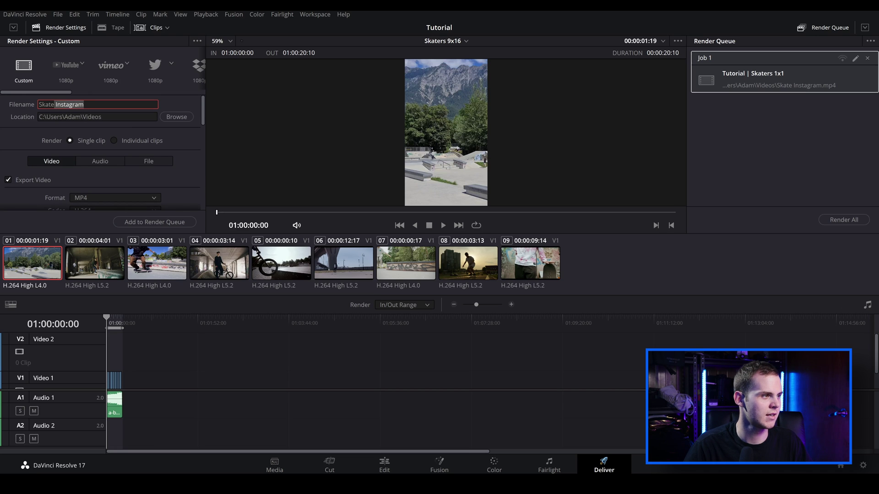
{"action": "type", "text": "tiktok"}
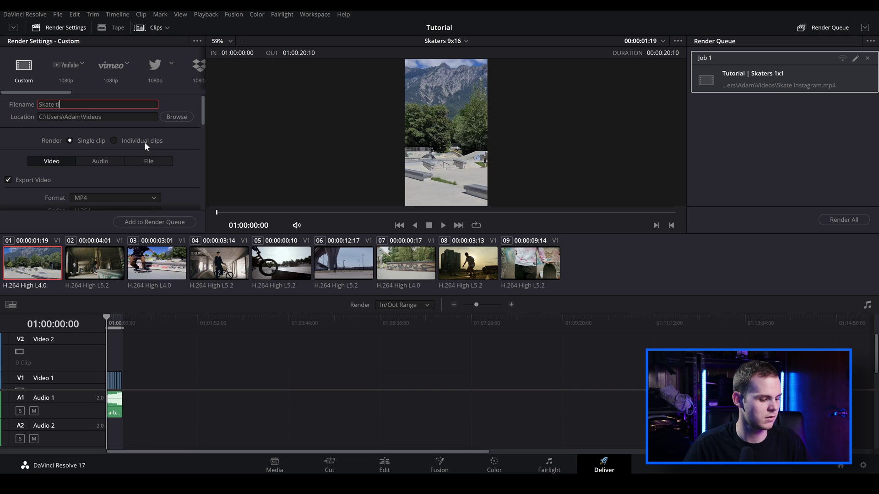
{"action": "left_click", "coordinate": [169, 223]}
{"action": "left_click", "coordinate": [460, 42]}
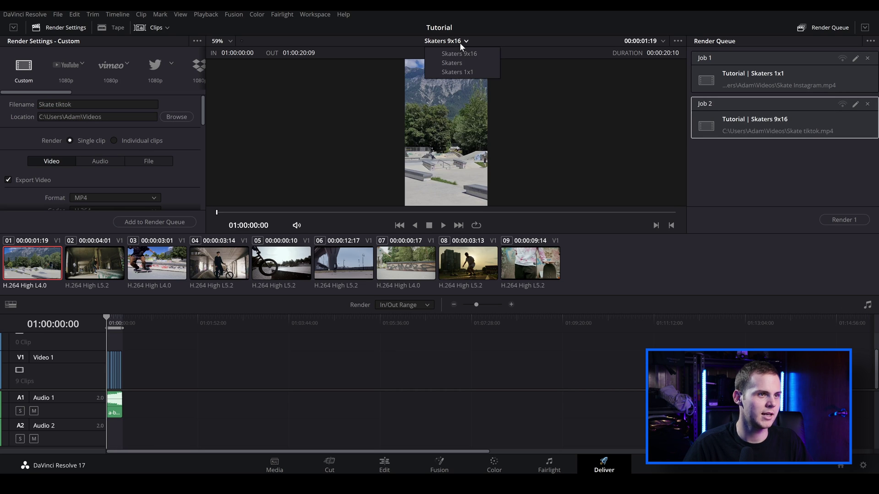
Step: Switch to the widescreen Skaters timeline and rename the output file to 'Skate youtube'
{"action": "left_click", "coordinate": [460, 64]}
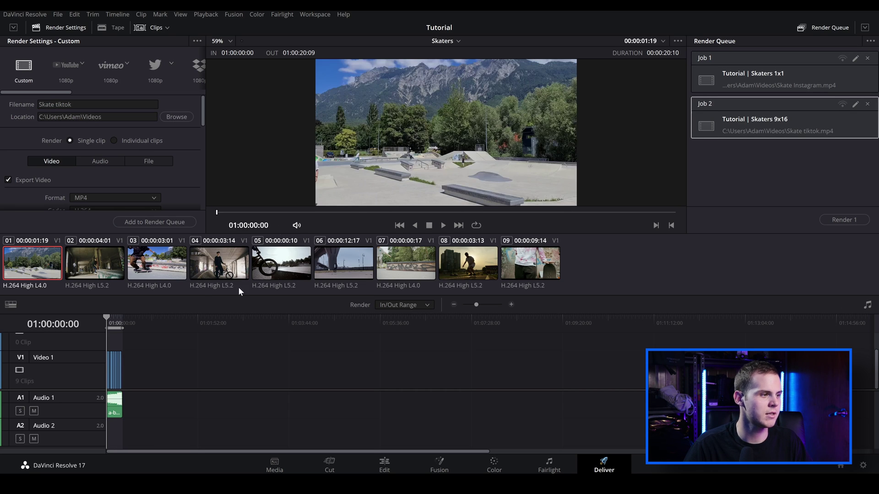
{"action": "scroll", "coordinate": [185, 156], "scroll_direction": "down", "scroll_amount": 4}
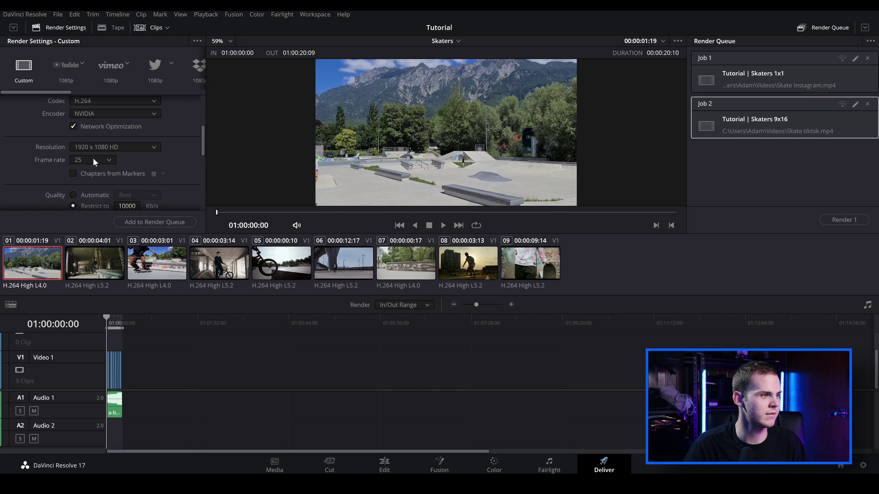
{"action": "scroll", "coordinate": [155, 164], "scroll_direction": "up", "scroll_amount": 5}
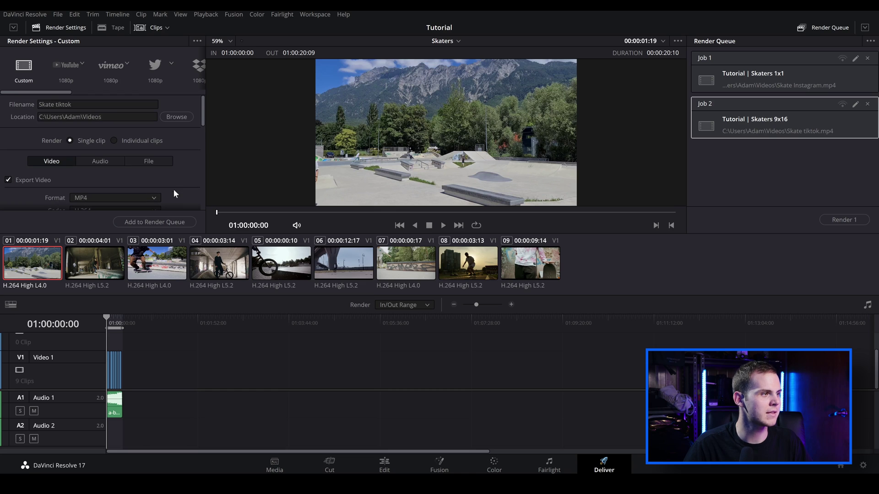
{"action": "left_click_drag", "start_coordinate": [72, 104], "coordinate": [59, 104]}
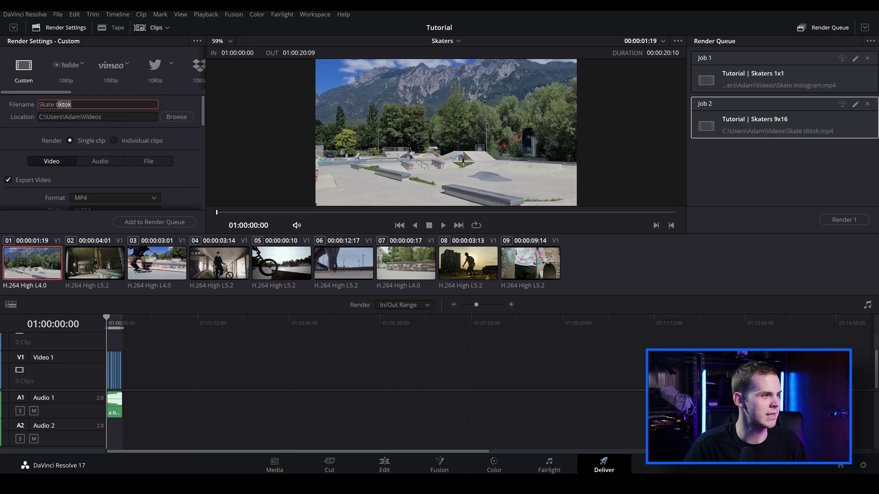
{"action": "type", "text": "youtube"}
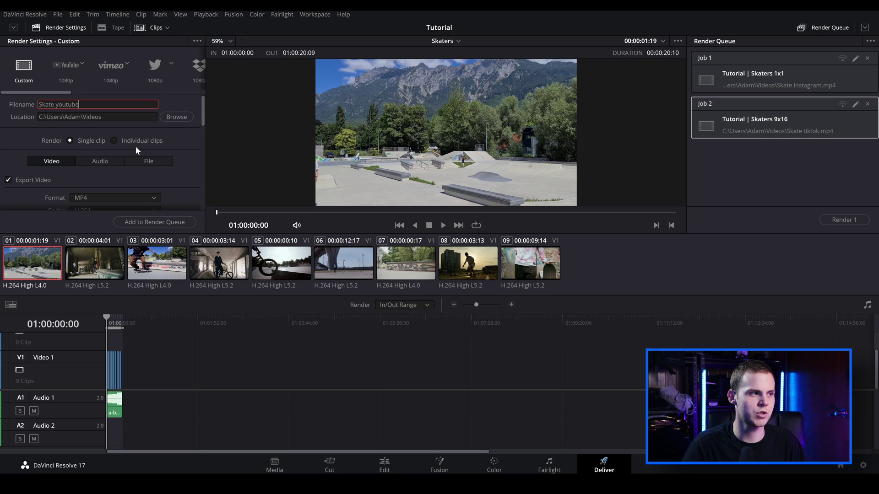
Step: Add Skate youtube.mp4 as the third render job and select Jobs 1 through 3
{"action": "left_click", "coordinate": [163, 222]}
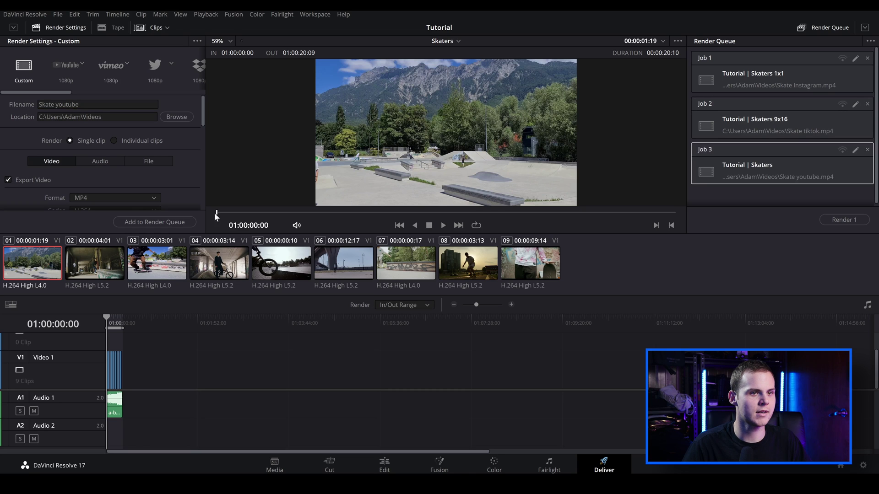
{"action": "left_click", "coordinate": [762, 87]}
{"action": "left_click", "coordinate": [763, 168], "text": "shift"}
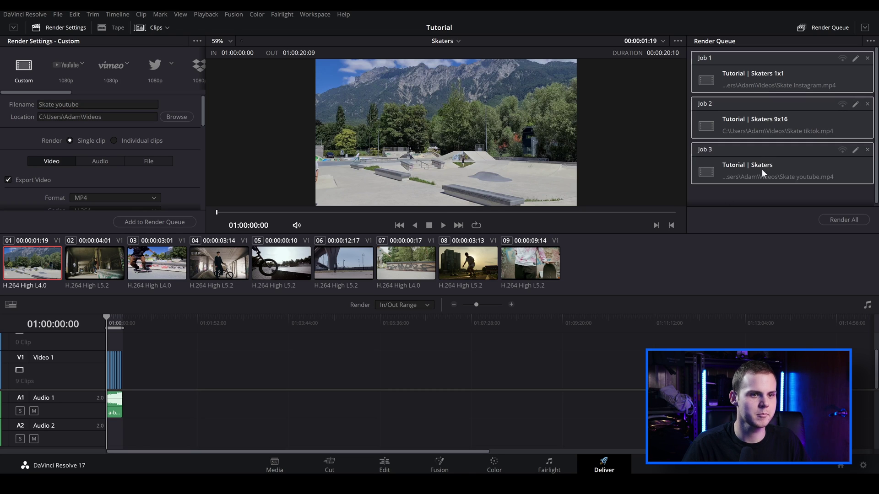
Step: Render all three queued jobs with Render All, starting with Skaters 1x1
{"action": "left_click", "coordinate": [833, 224]}
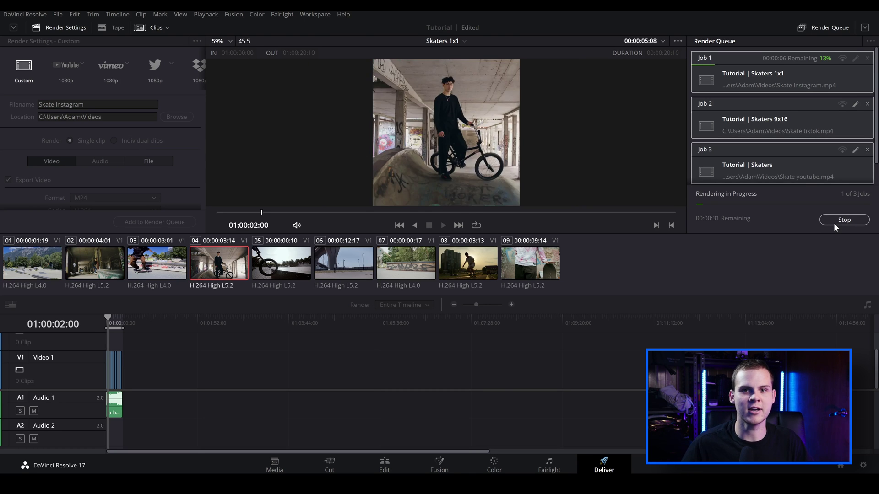